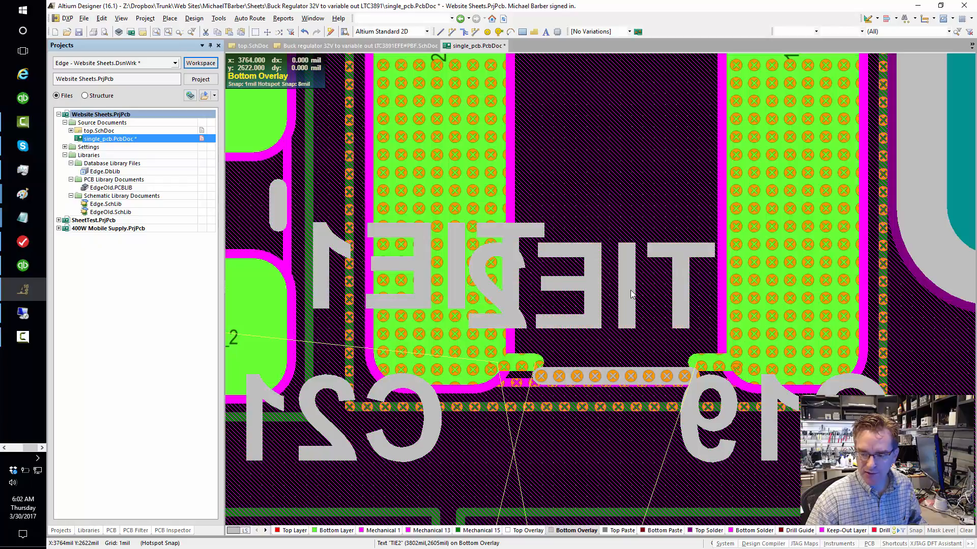
- Hide the TIE2 designator on the bottom overlay
{"action": "left_click", "coordinate": [617, 262]}
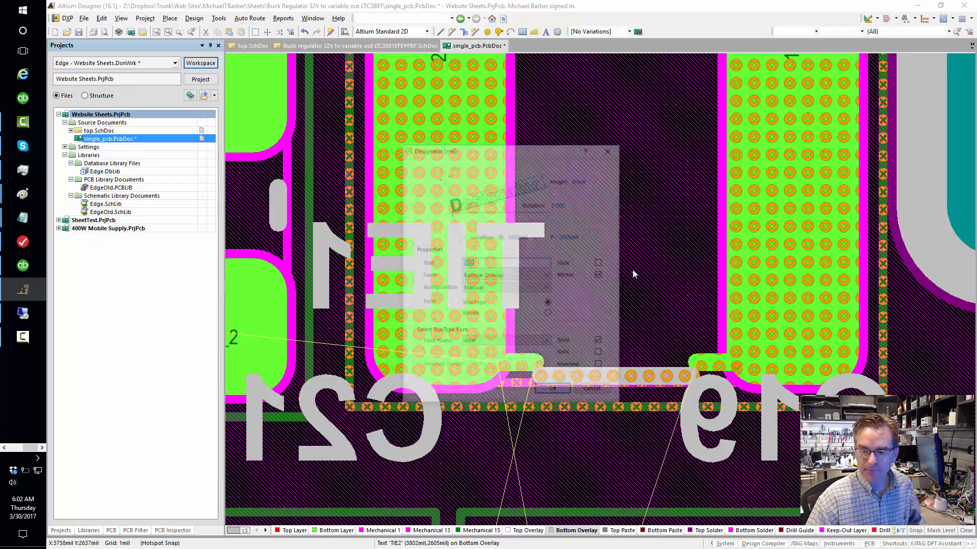
{"action": "left_click", "coordinate": [601, 263]}
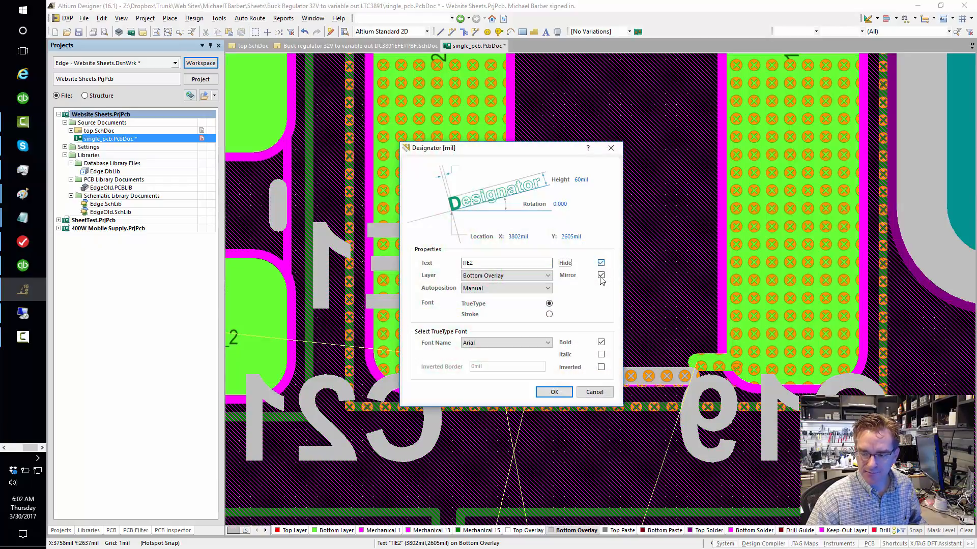
{"action": "left_click", "coordinate": [554, 393]}
- Filter the whole board for matching designator strings with the query StringText like 'TIE*'
{"action": "scroll", "coordinate": [694, 368], "scroll_direction": "up", "scroll_amount": 2, "text": "shift"}
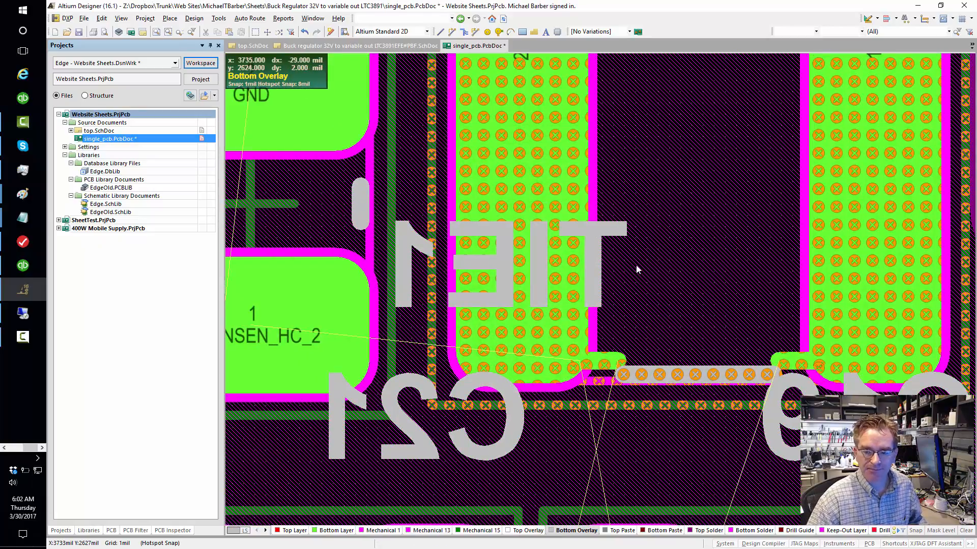
{"action": "left_click", "coordinate": [135, 531]}
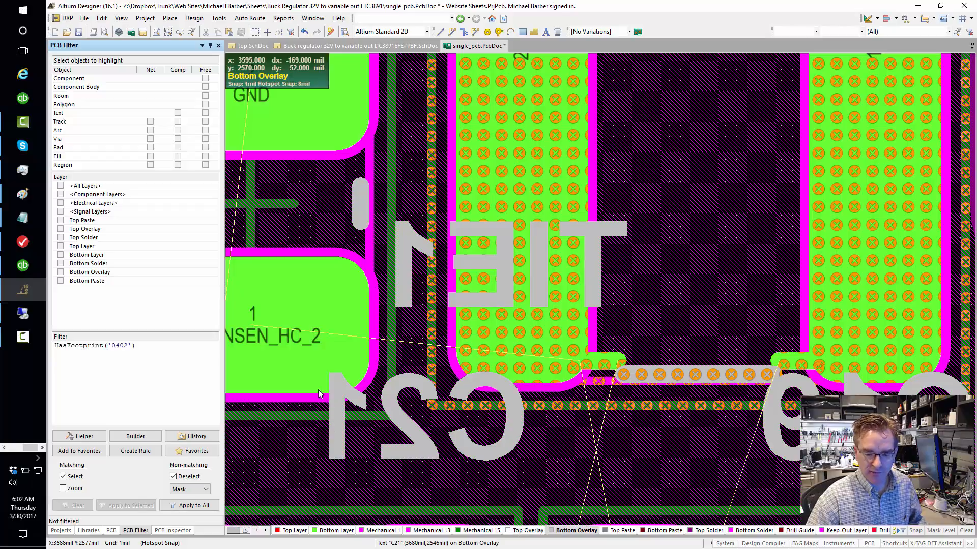
{"action": "left_click", "coordinate": [871, 544]}
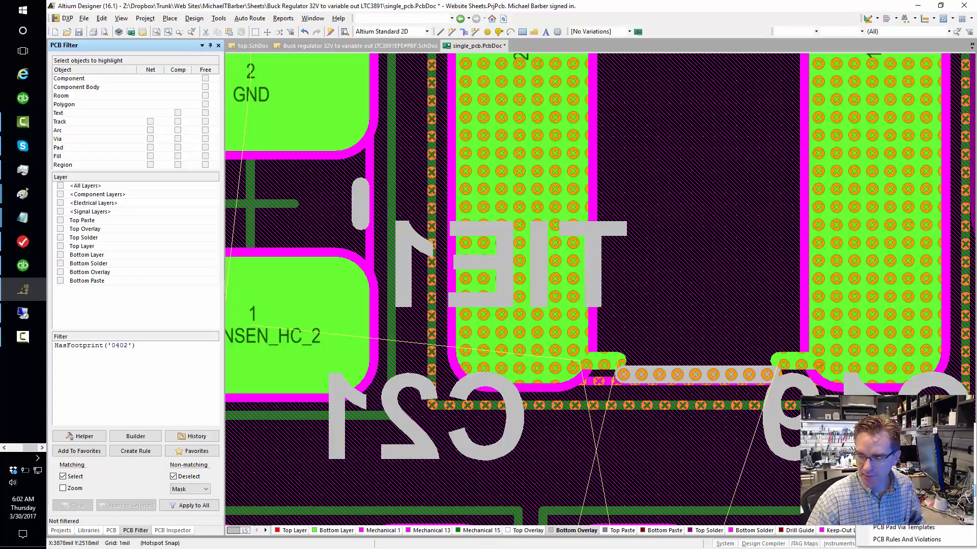
{"action": "left_click", "coordinate": [175, 359]}
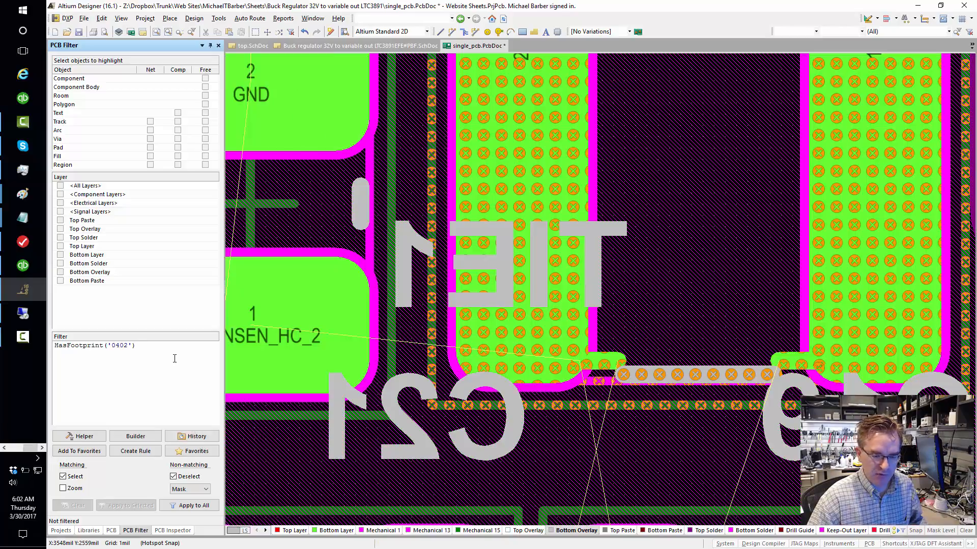
{"action": "key", "text": "ctrl+a"}
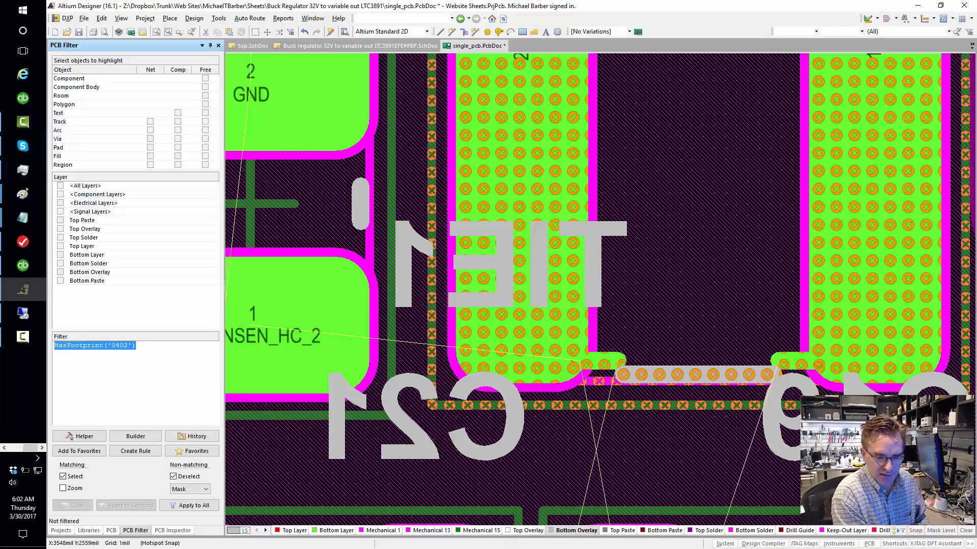
{"action": "type", "text": "String"}
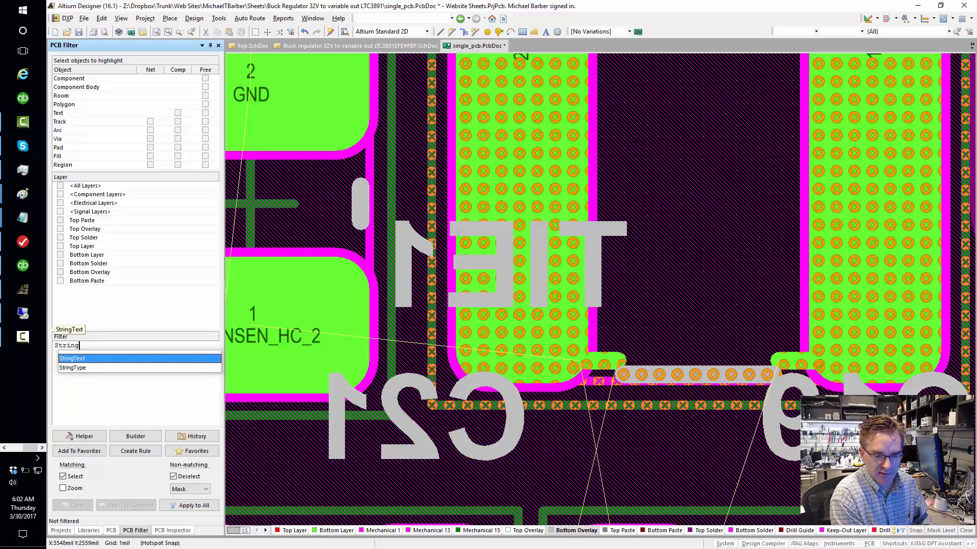
{"action": "key", "text": "Return"}
{"action": "type", "text": "like "}
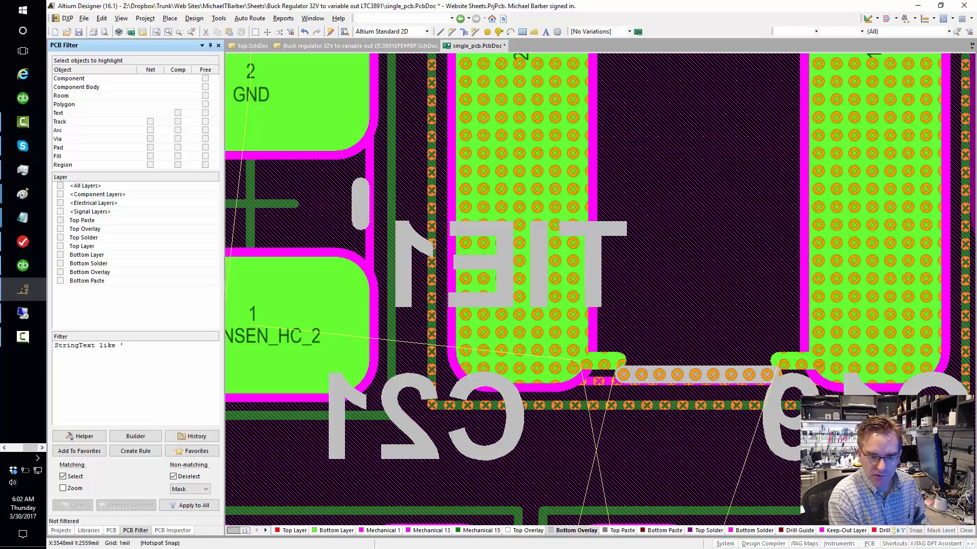
{"action": "type", "text": "'T"}
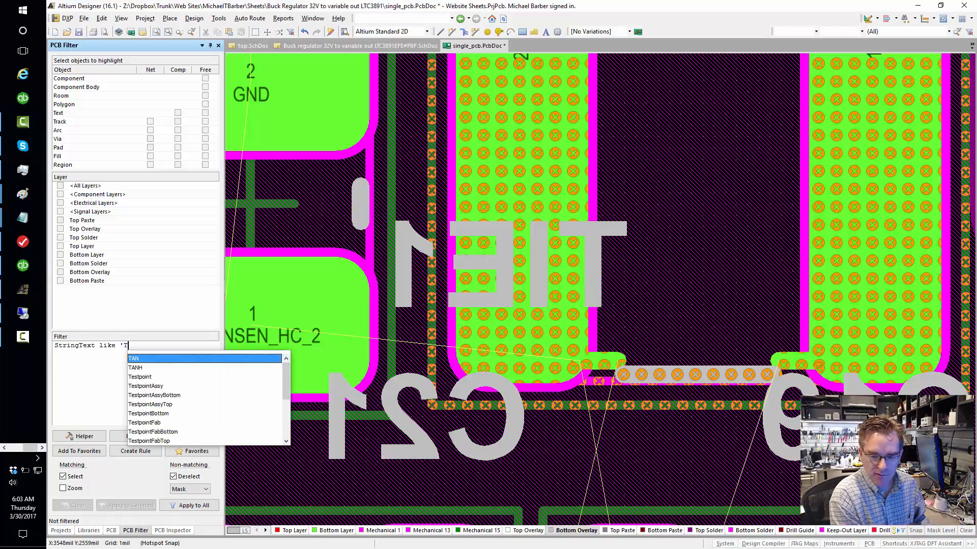
{"action": "type", "text": "IE"}
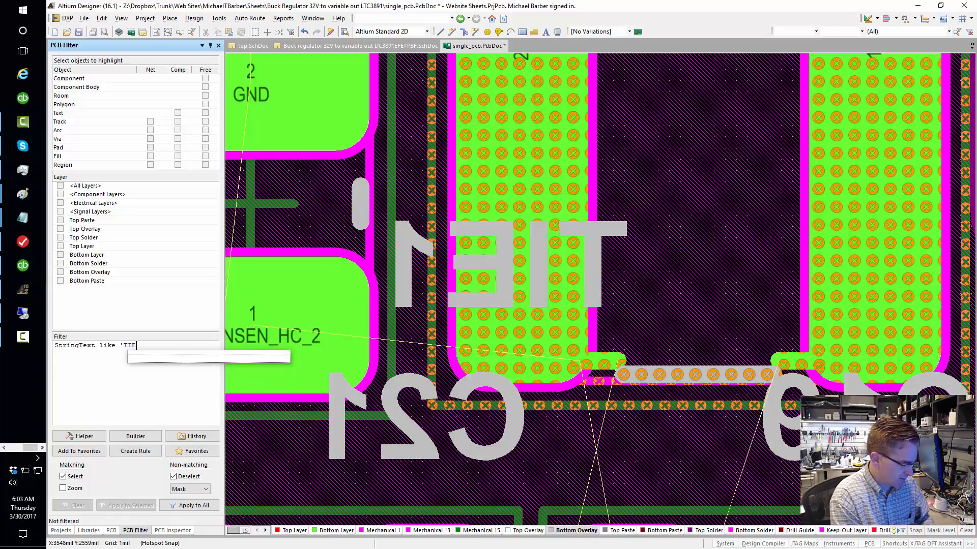
{"action": "type", "text": "*"}
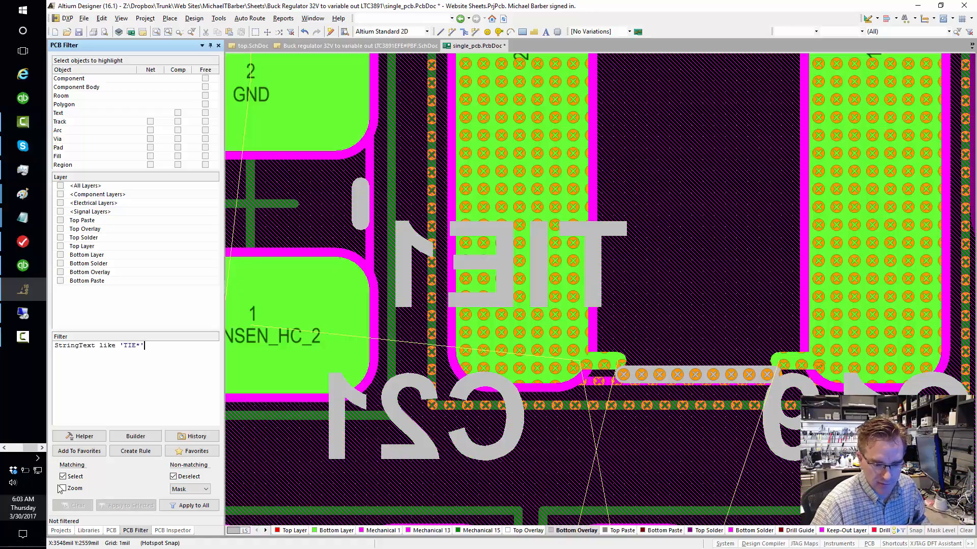
{"action": "left_click", "coordinate": [196, 507]}
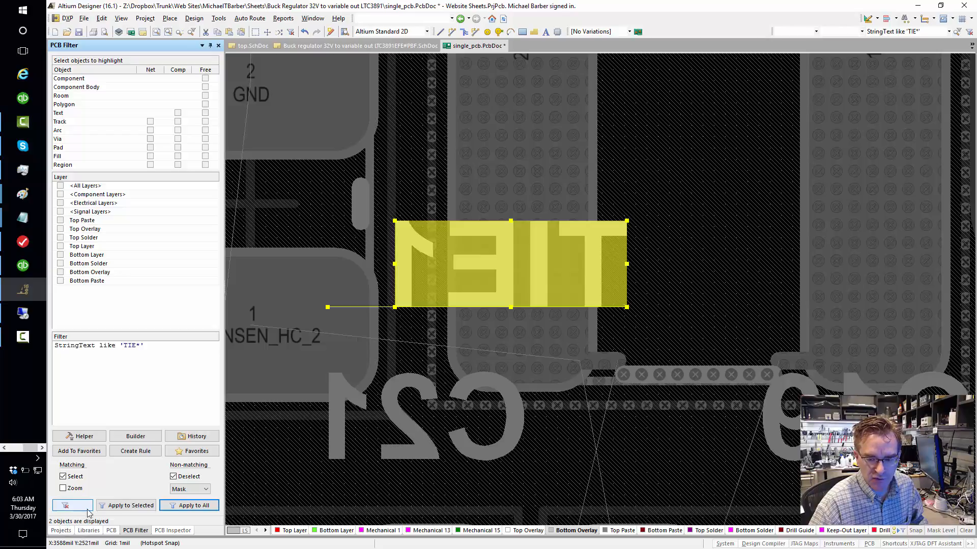
- Hide both filtered TIE designators together through their shared text properties
{"action": "right_click_drag", "start_coordinate": [421, 355], "coordinate": [499, 385]}
{"action": "scroll", "coordinate": [499, 380], "scroll_direction": "down", "scroll_amount": 10, "text": "ctrl"}
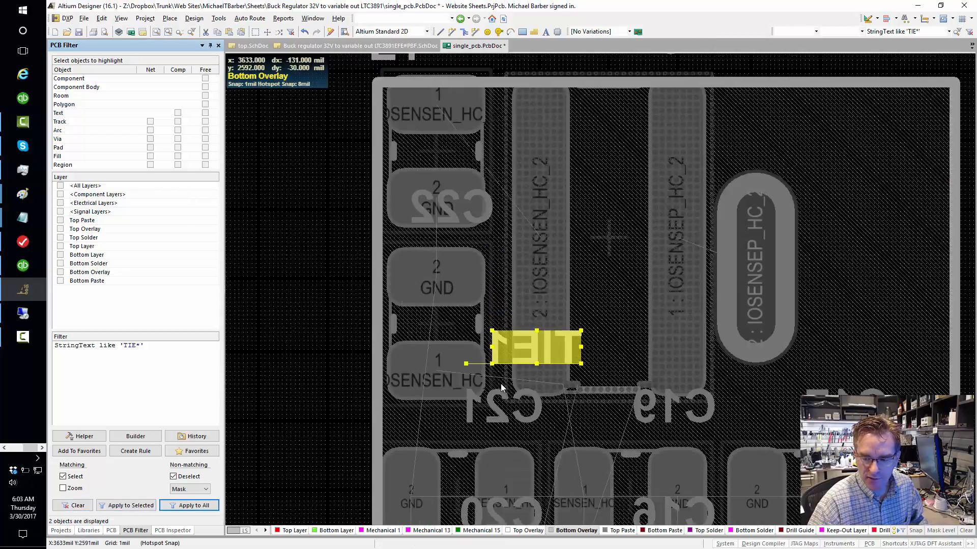
{"action": "right_click_drag", "start_coordinate": [672, 417], "coordinate": [720, 302]}
{"action": "scroll", "coordinate": [553, 453], "scroll_direction": "up", "scroll_amount": 2, "text": "ctrl"}
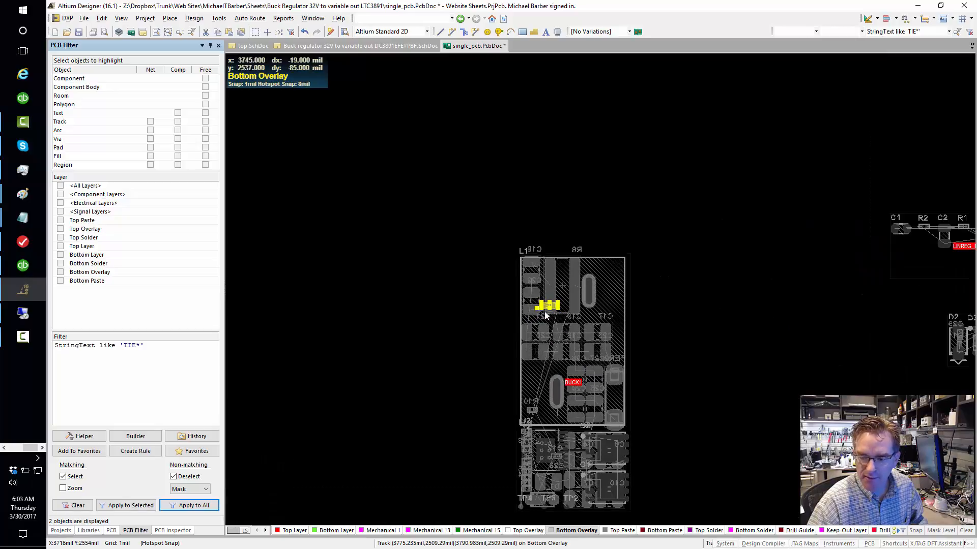
{"action": "scroll", "coordinate": [556, 308], "scroll_direction": "up", "scroll_amount": 6, "text": "ctrl"}
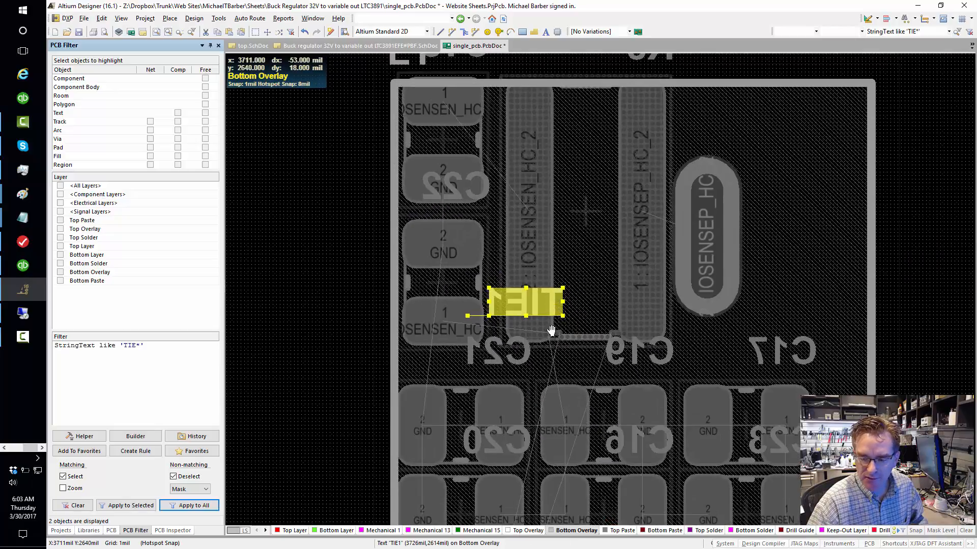
{"action": "scroll", "coordinate": [515, 428], "scroll_direction": "up", "scroll_amount": 2}
{"action": "scroll", "coordinate": [514, 429], "scroll_direction": "up", "scroll_amount": 2, "text": "ctrl"}
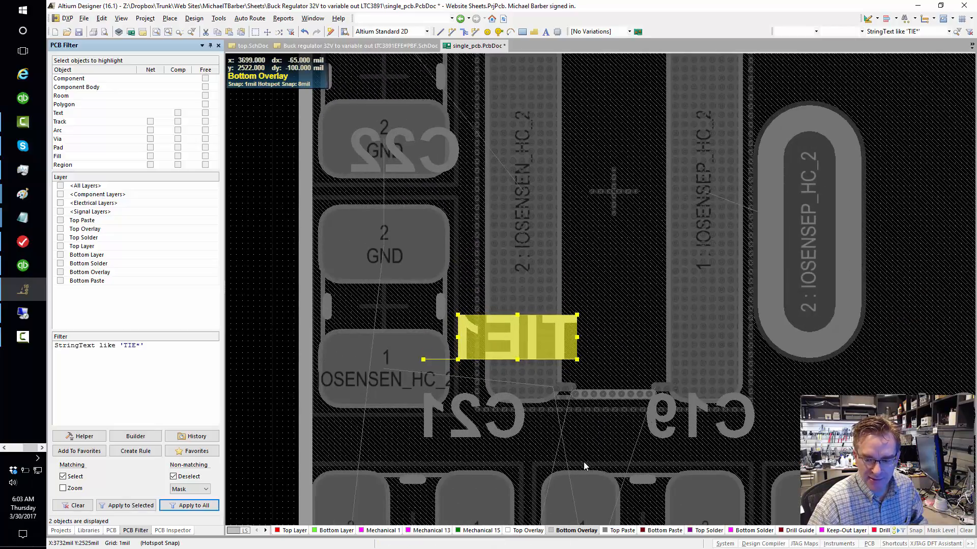
{"action": "scroll", "coordinate": [364, 437], "scroll_direction": "up", "scroll_amount": 1, "text": "ctrl"}
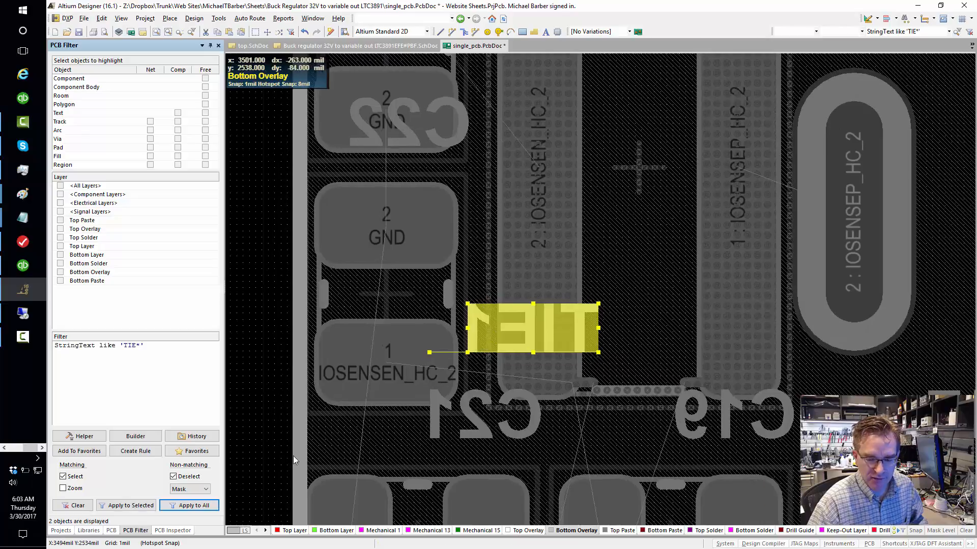
{"action": "left_click", "coordinate": [173, 531]}
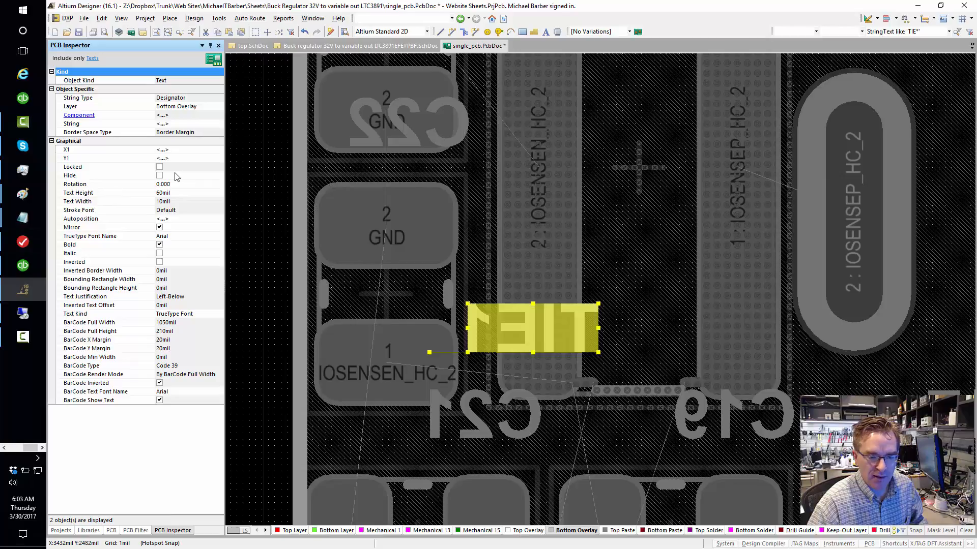
{"action": "left_click", "coordinate": [160, 176]}
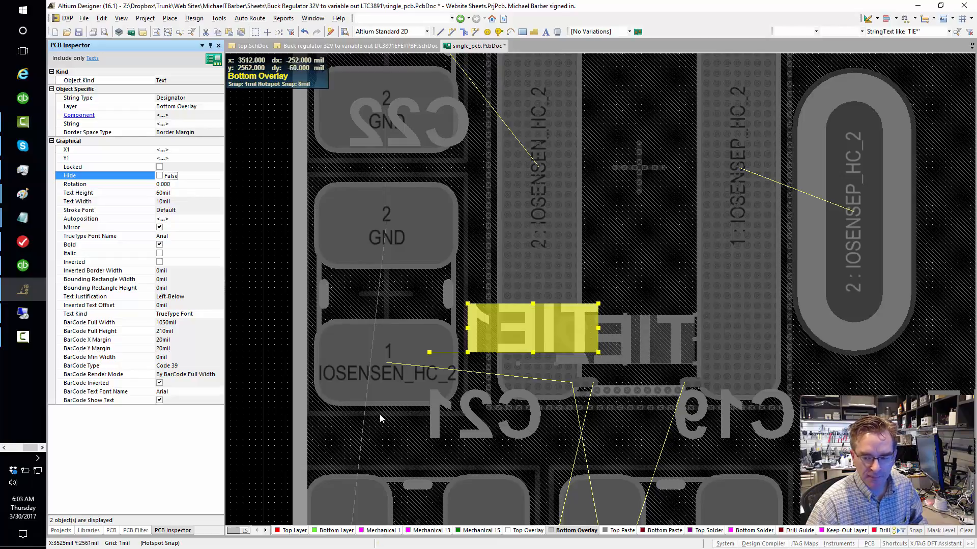
{"action": "left_click", "coordinate": [160, 175]}
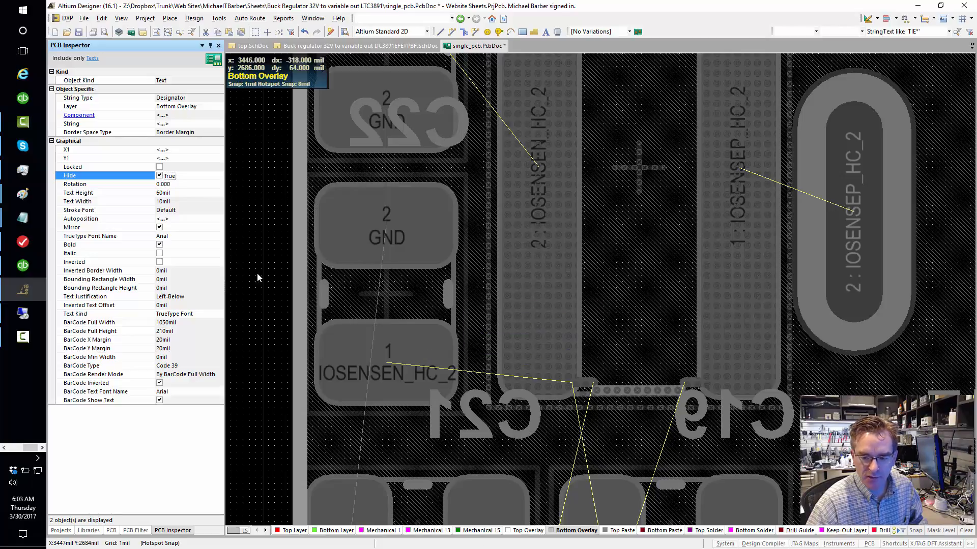
- Clear the TIE* filter so the entire board is unmasked
{"action": "scroll", "coordinate": [333, 265], "scroll_direction": "down", "scroll_amount": 1, "text": "ctrl"}
{"action": "scroll", "coordinate": [405, 292], "scroll_direction": "down", "scroll_amount": 2, "text": "ctrl"}
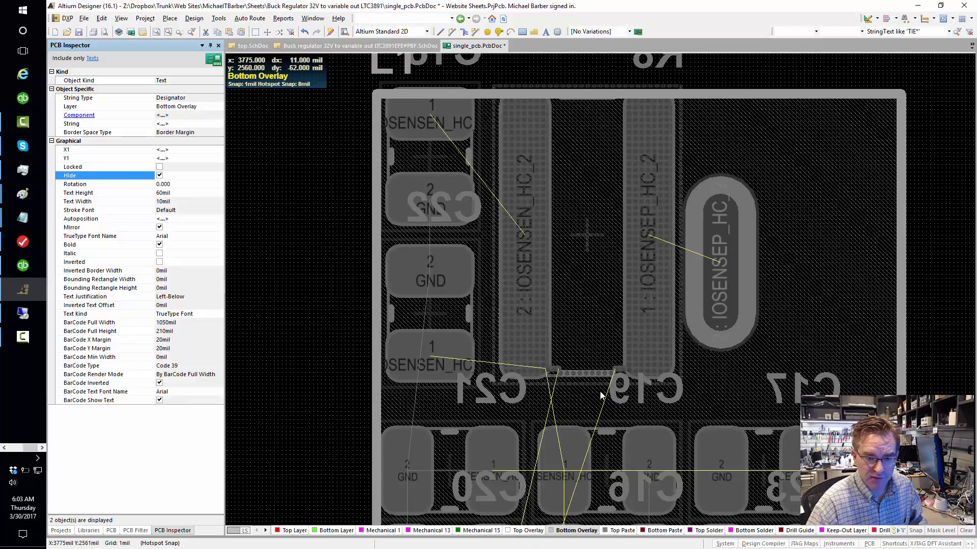
{"action": "right_click_drag", "start_coordinate": [566, 369], "coordinate": [500, 366]}
{"action": "right_click_drag", "start_coordinate": [303, 402], "coordinate": [315, 410]}
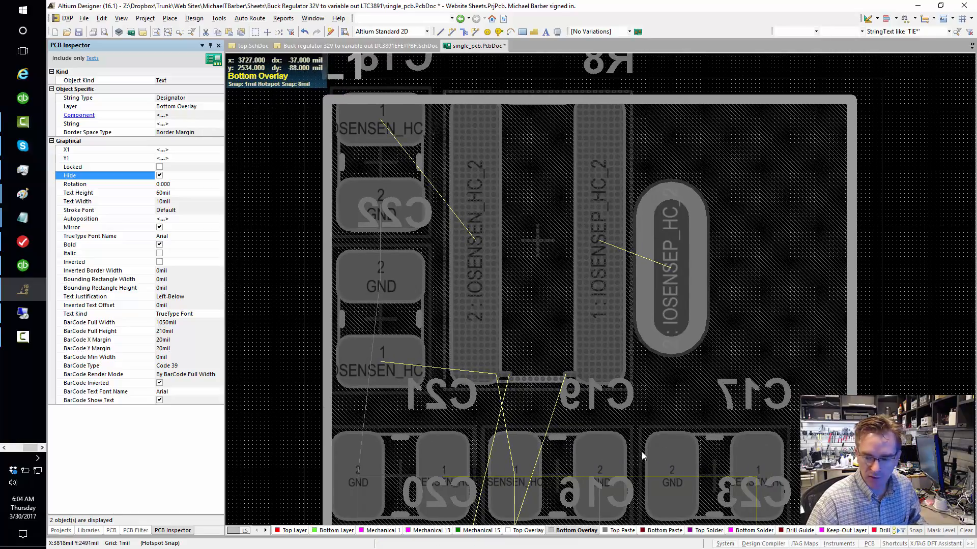
{"action": "key", "text": "shift+c"}
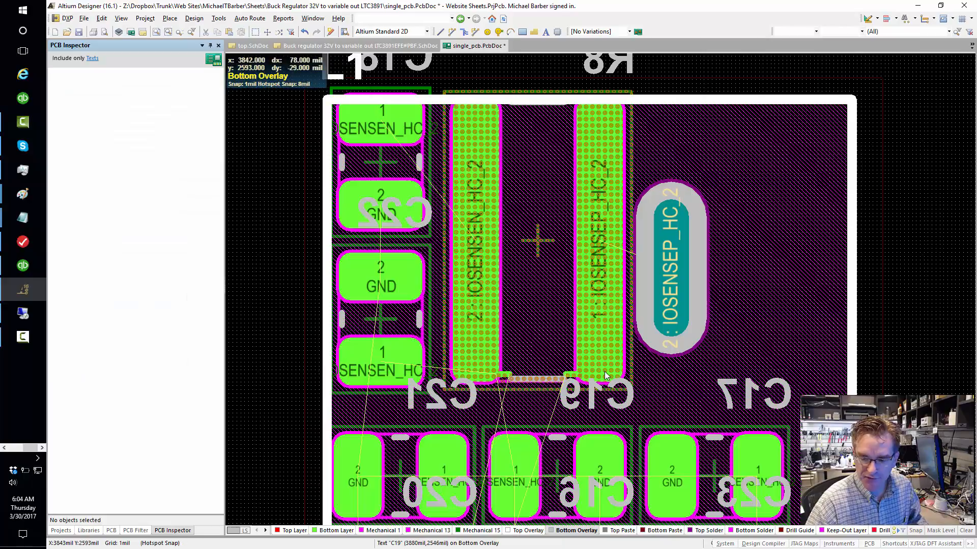
- Inspect the component clearance violation at R8's pad beside the small net tie
{"action": "right_click_drag", "start_coordinate": [513, 287], "coordinate": [564, 331]}
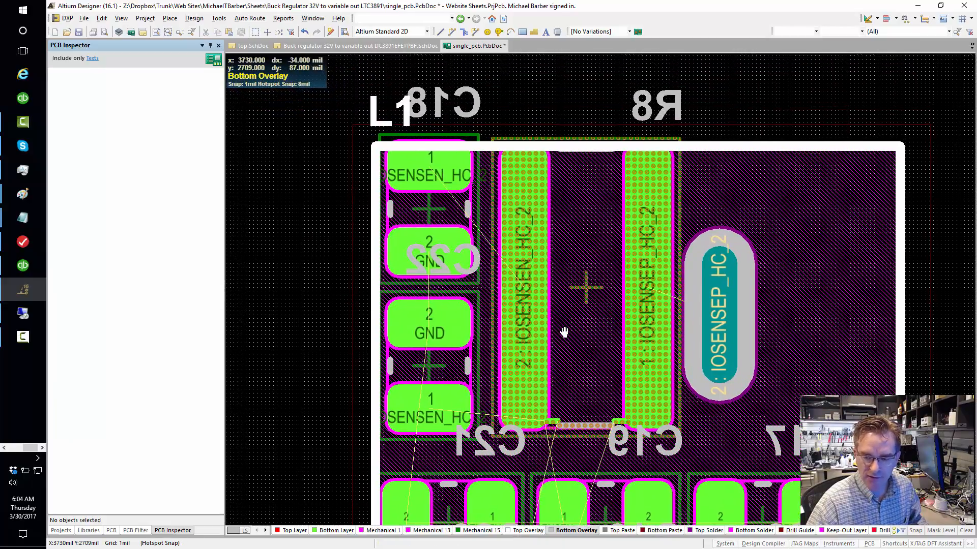
{"action": "right_click_drag", "start_coordinate": [518, 418], "coordinate": [504, 376]}
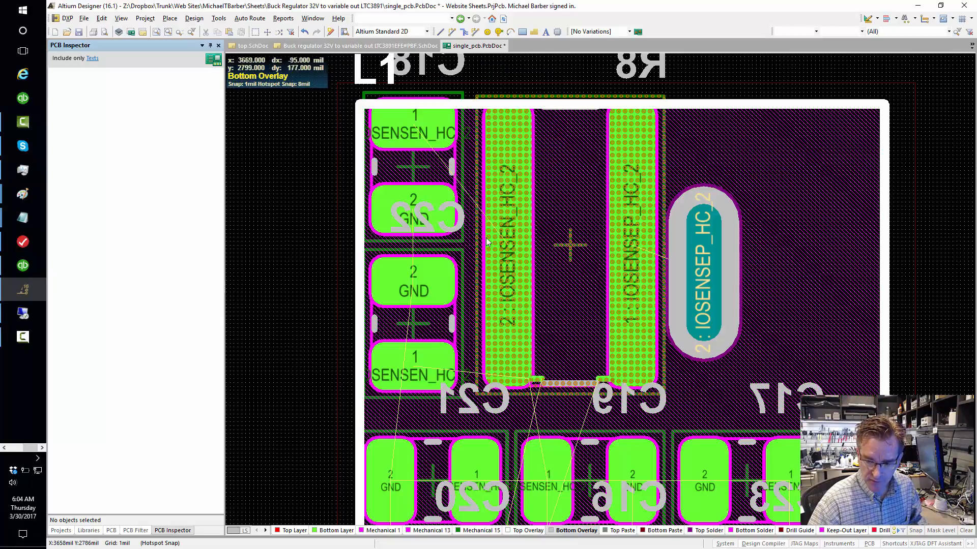
{"action": "scroll", "coordinate": [615, 262], "scroll_direction": "up", "scroll_amount": 4, "text": "ctrl"}
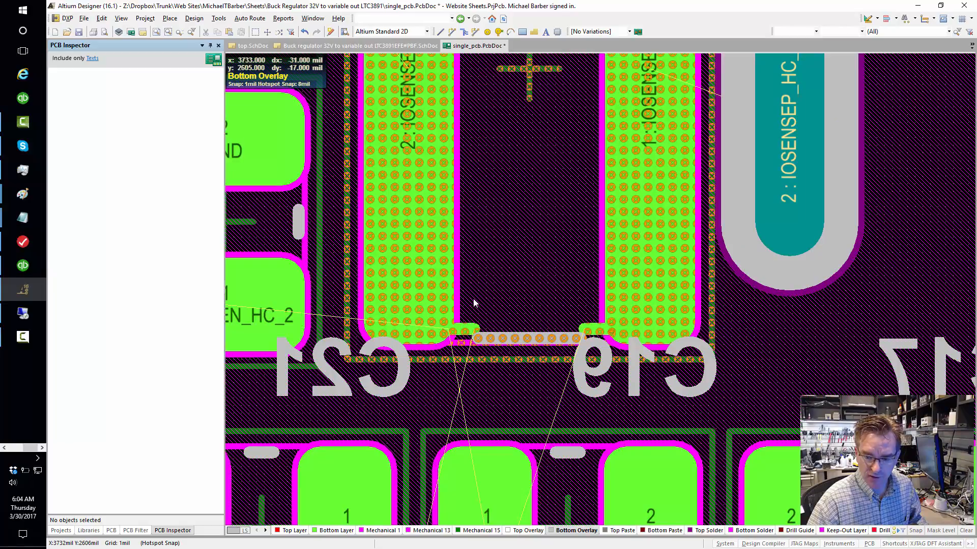
{"action": "right_click", "coordinate": [419, 294]}
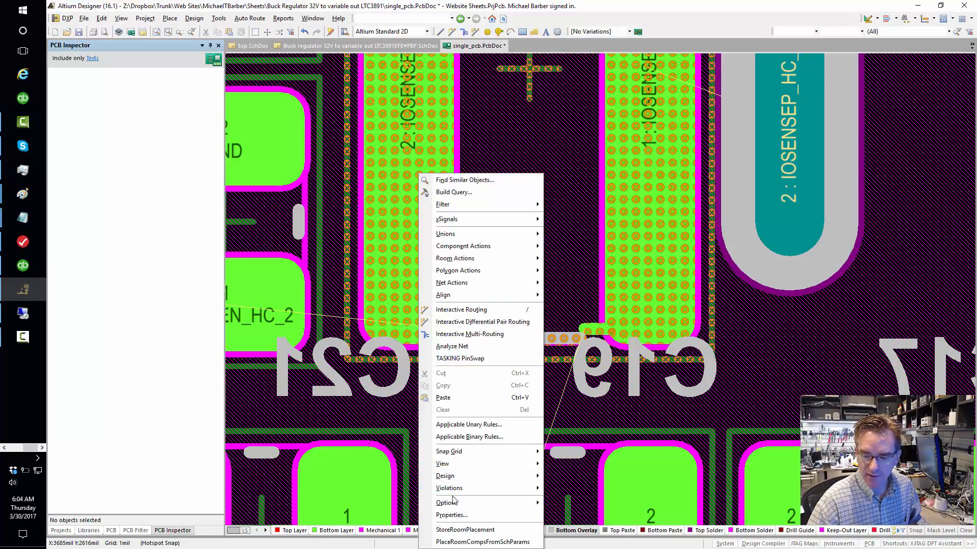
{"action": "mouse_move", "coordinate": [455, 491]}
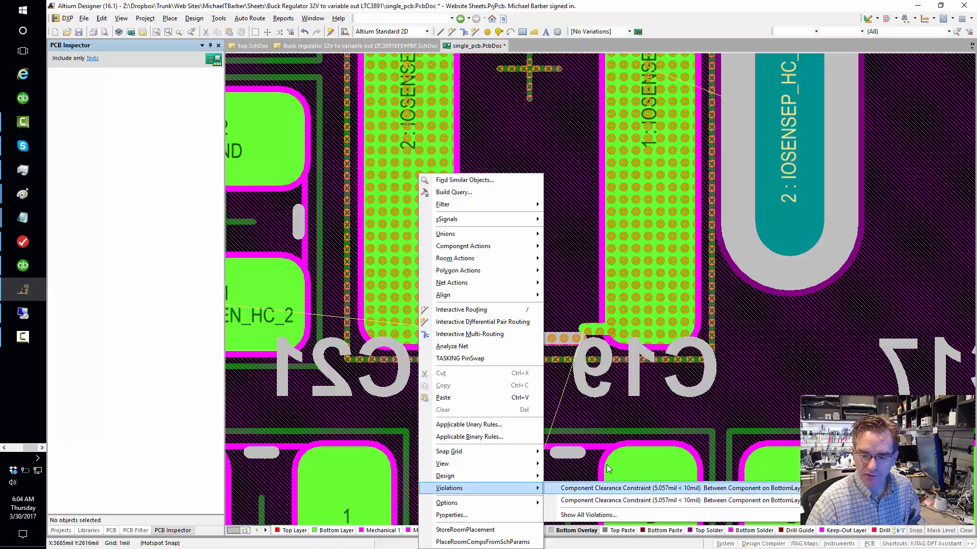
{"action": "left_click", "coordinate": [626, 500]}
{"action": "scroll", "coordinate": [517, 427], "scroll_direction": "up", "scroll_amount": 2, "text": "ctrl"}
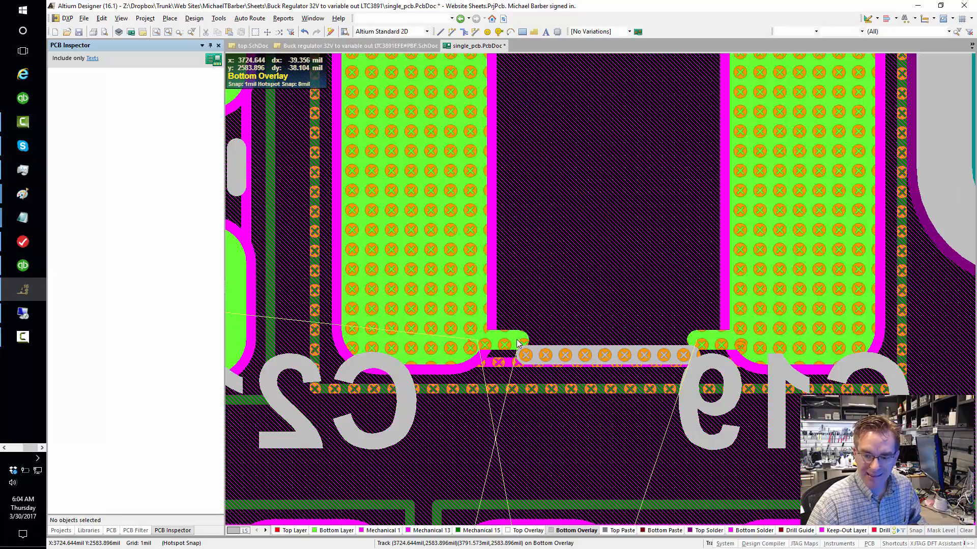
{"action": "mouse_move", "coordinate": [521, 339]}
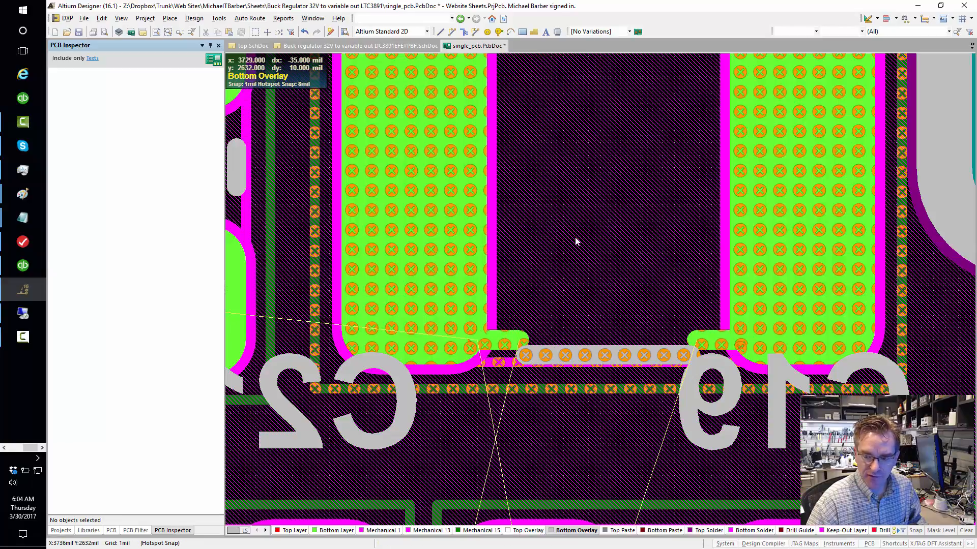
- Copy the footprint name 'NetTieTop - small' from the component properties of net tie TIE1
{"action": "right_click_drag", "start_coordinate": [570, 208], "coordinate": [509, 282]}
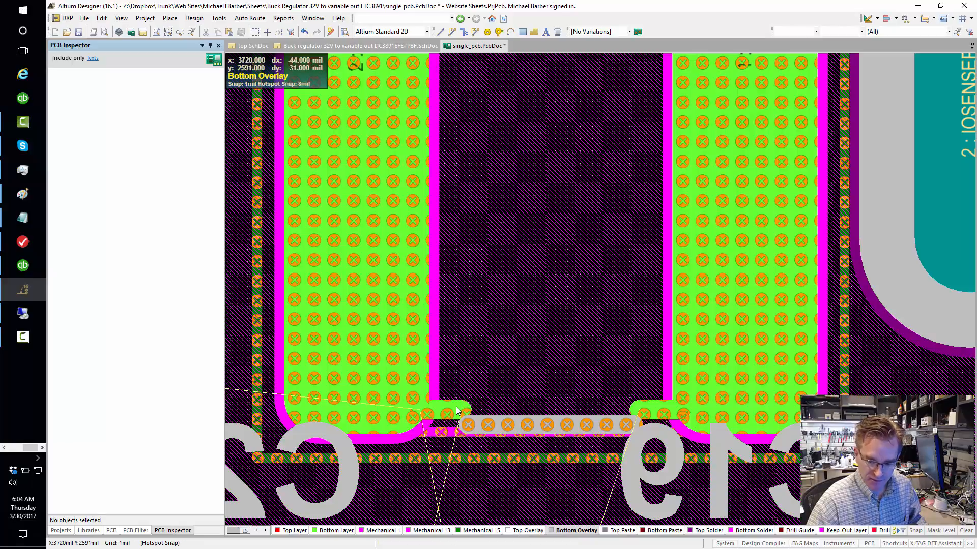
{"action": "mouse_move", "coordinate": [457, 424]}
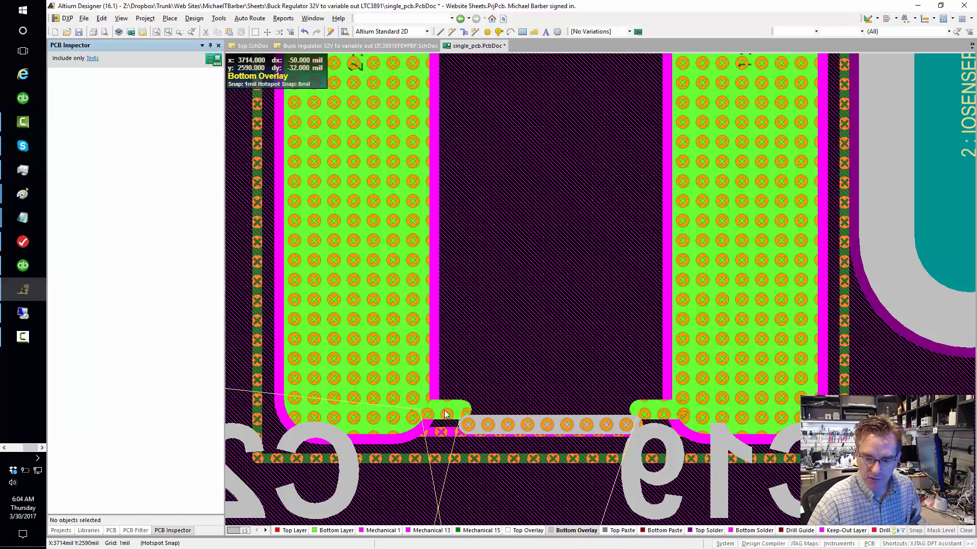
{"action": "left_click", "coordinate": [448, 409]}
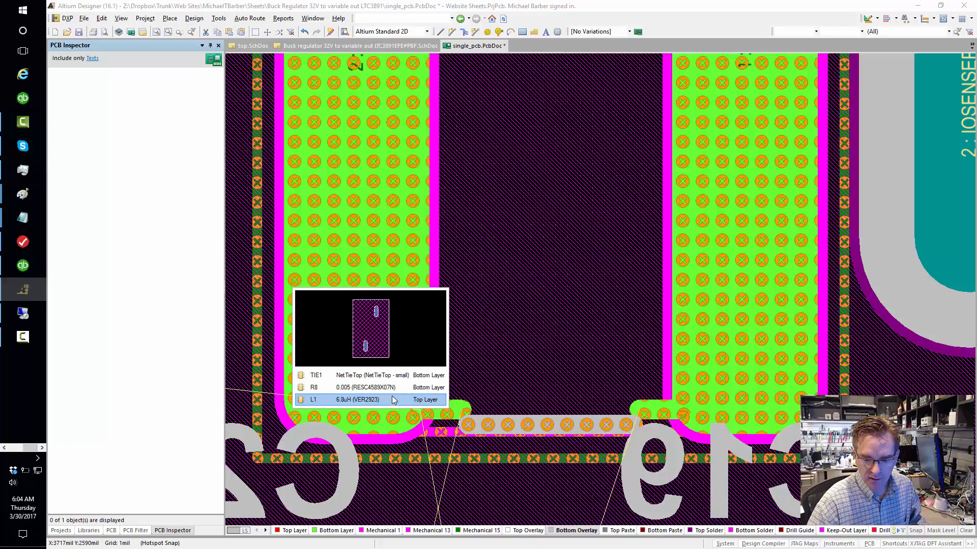
{"action": "left_click", "coordinate": [356, 376]}
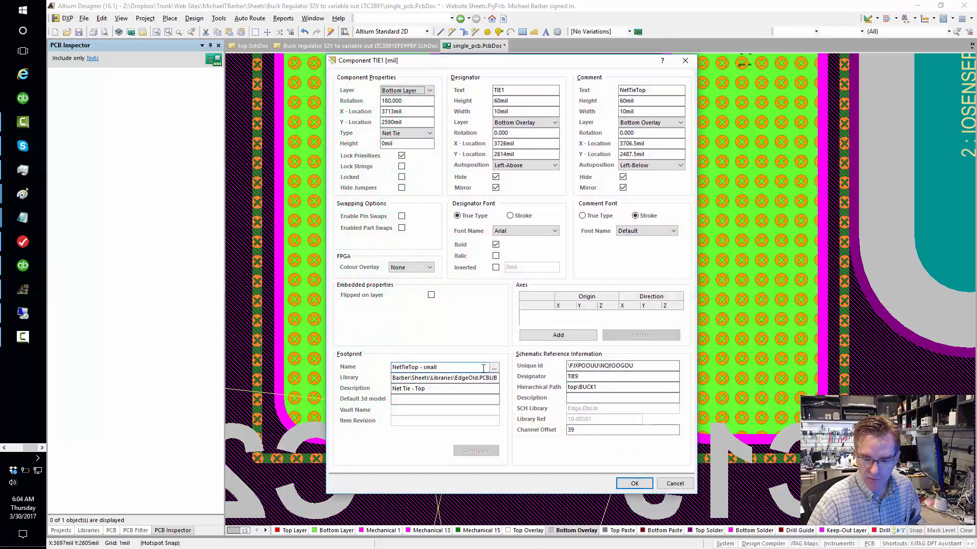
{"action": "left_click_drag", "start_coordinate": [483, 369], "coordinate": [291, 363]}
{"action": "key", "text": "ctrl+c"}
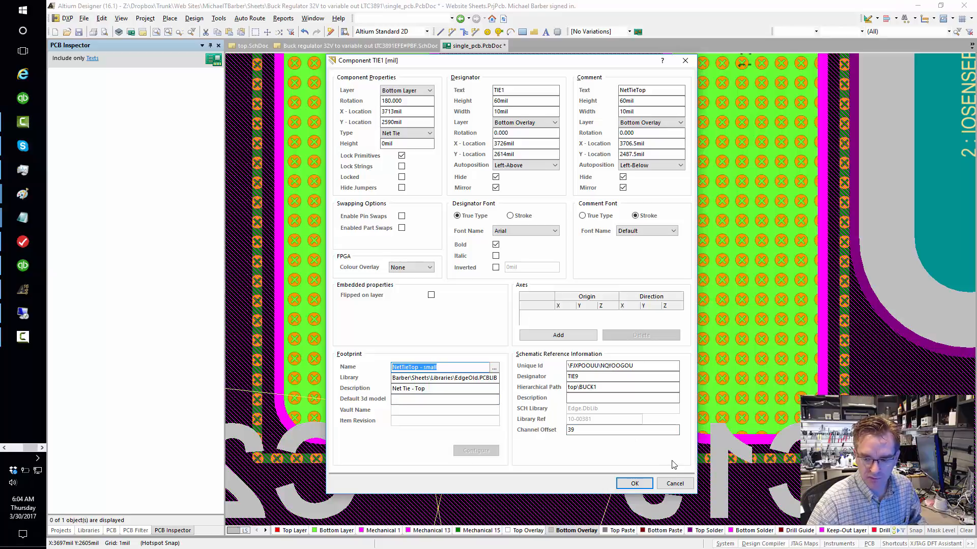
{"action": "left_click", "coordinate": [660, 488]}
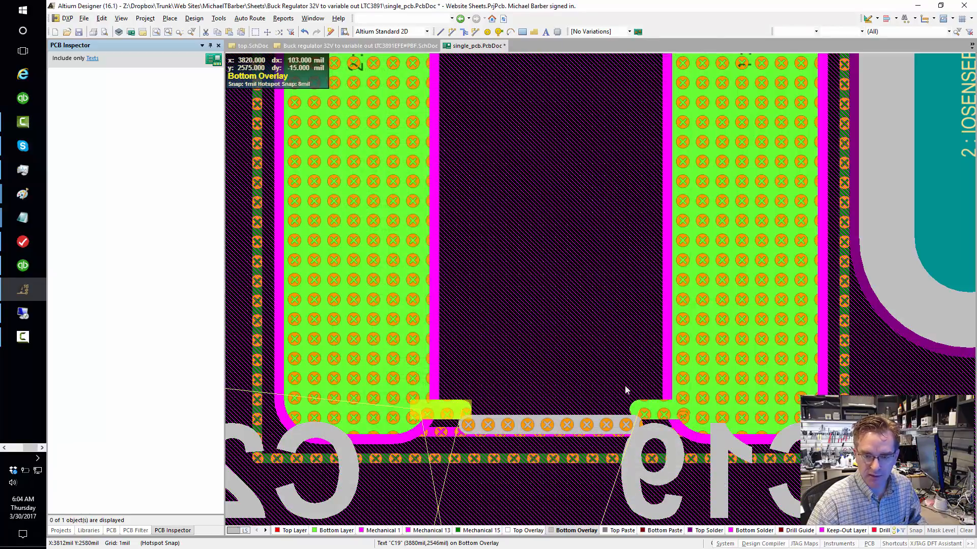
- Open the ComponentClearance placement rule in the design rules and set both its object matches to Custom Query
{"action": "right_click_drag", "start_coordinate": [555, 350], "coordinate": [550, 394]}
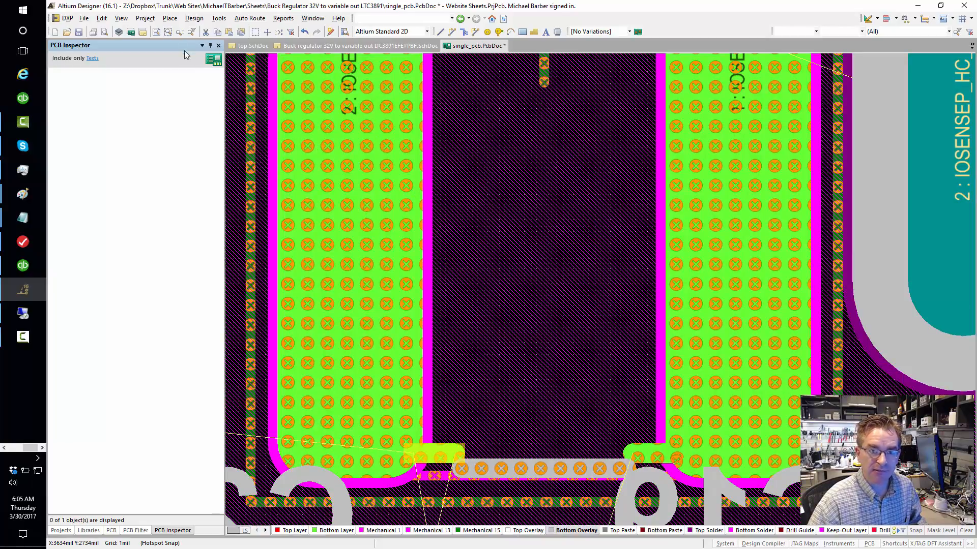
{"action": "left_click", "coordinate": [194, 18]}
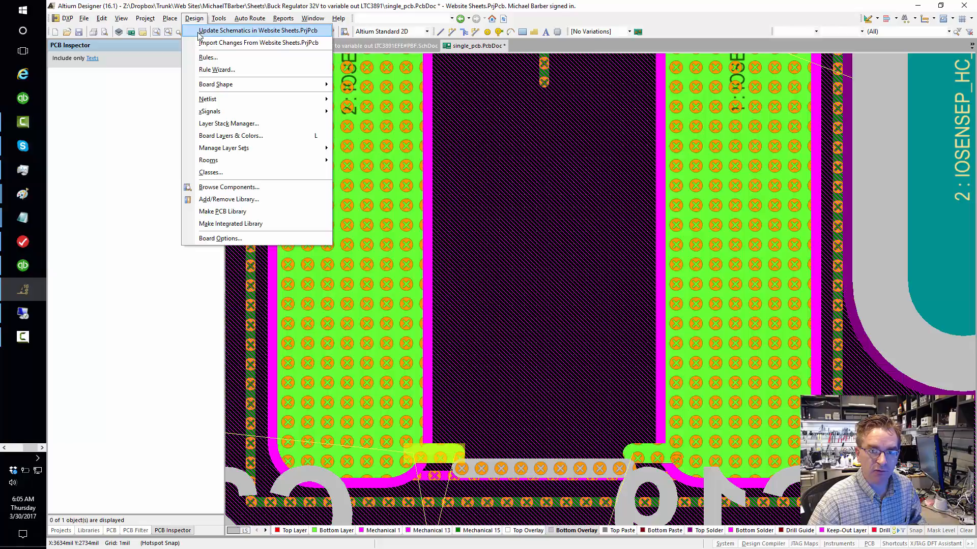
{"action": "left_click", "coordinate": [209, 59]}
{"action": "left_click_drag", "start_coordinate": [494, 246], "coordinate": [318, 129]}
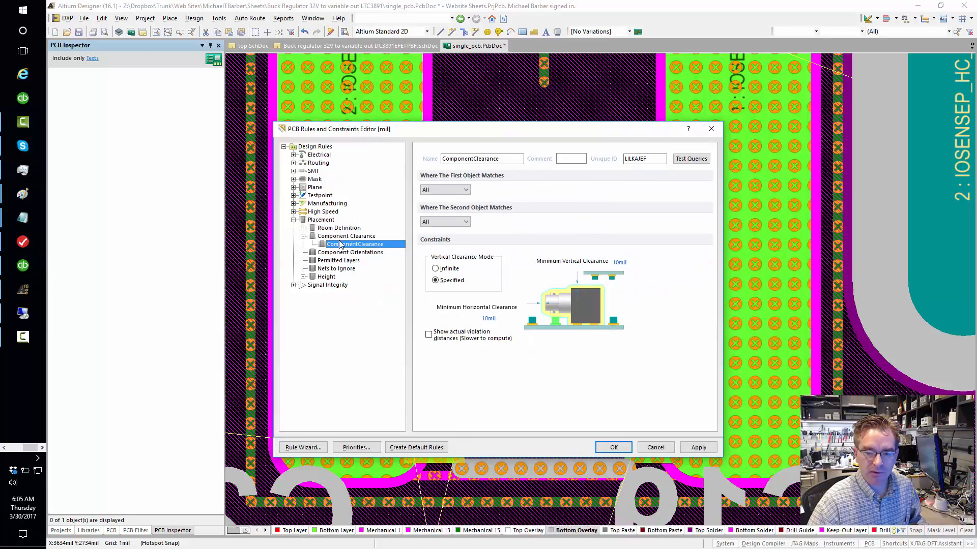
{"action": "left_click", "coordinate": [442, 191]}
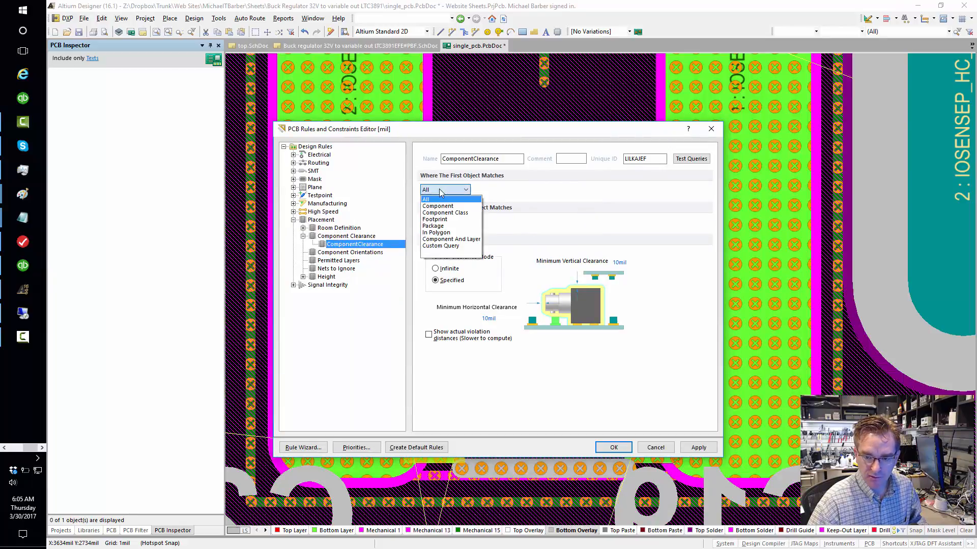
{"action": "left_click", "coordinate": [447, 253]}
{"action": "left_click", "coordinate": [446, 252]}
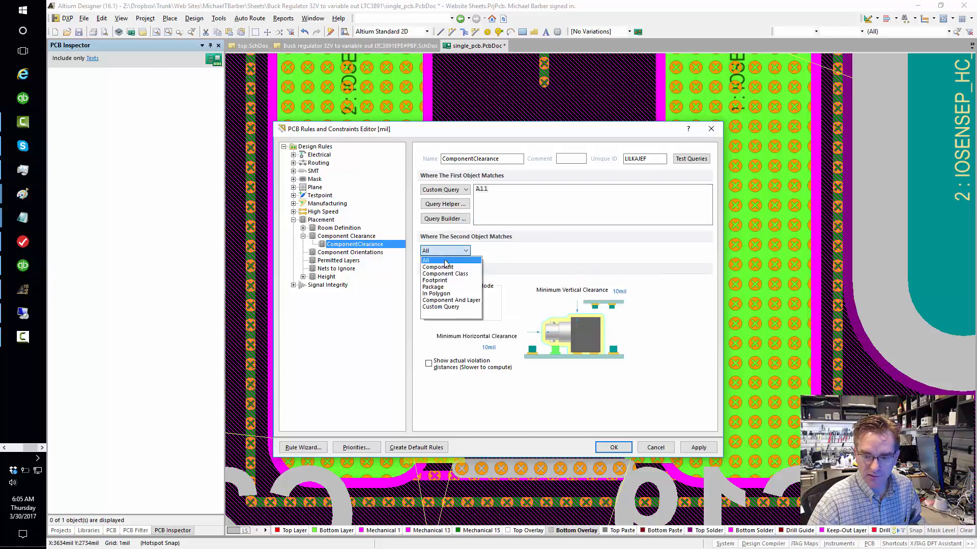
{"action": "left_click", "coordinate": [447, 312]}
- Set the clearance rule's first object query to Not HasFootprint('NetTieTop - small')
{"action": "left_click_drag", "start_coordinate": [503, 190], "coordinate": [371, 210]}
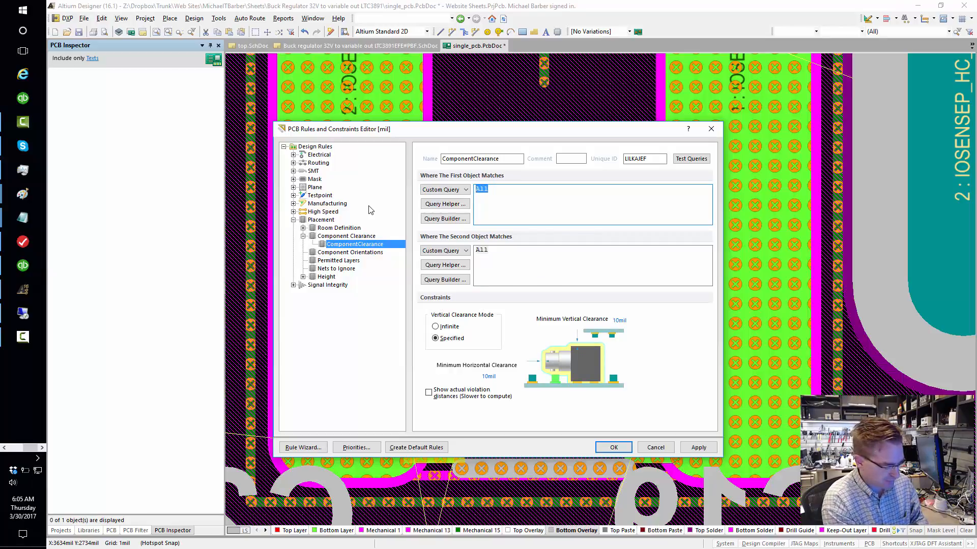
{"action": "type", "text": "No"}
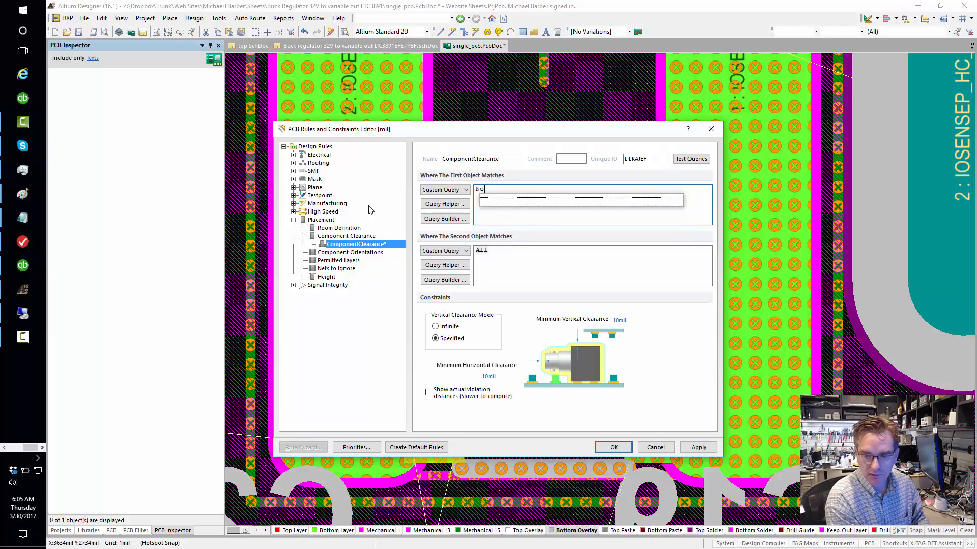
{"action": "type", "text": "t hasfo"}
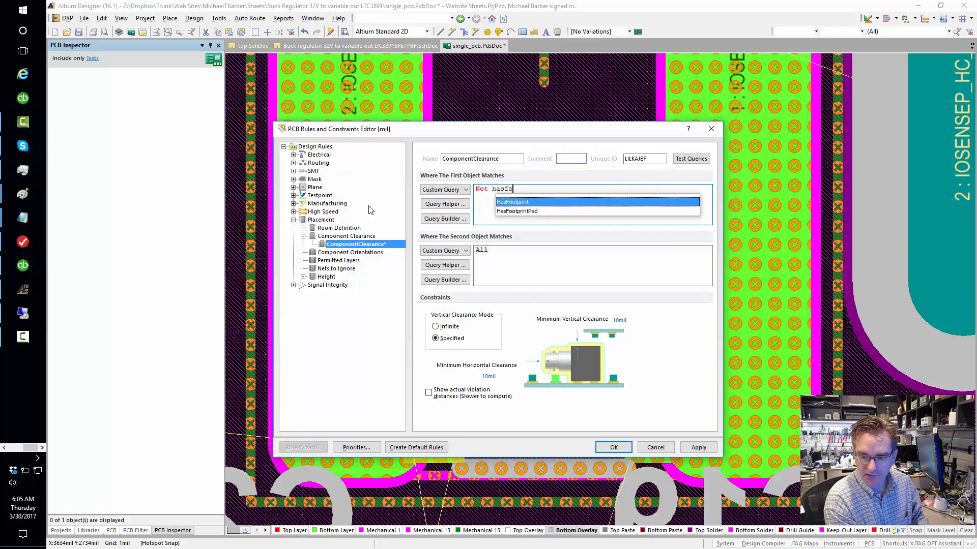
{"action": "type", "text": "o"}
{"action": "key", "text": "Return"}
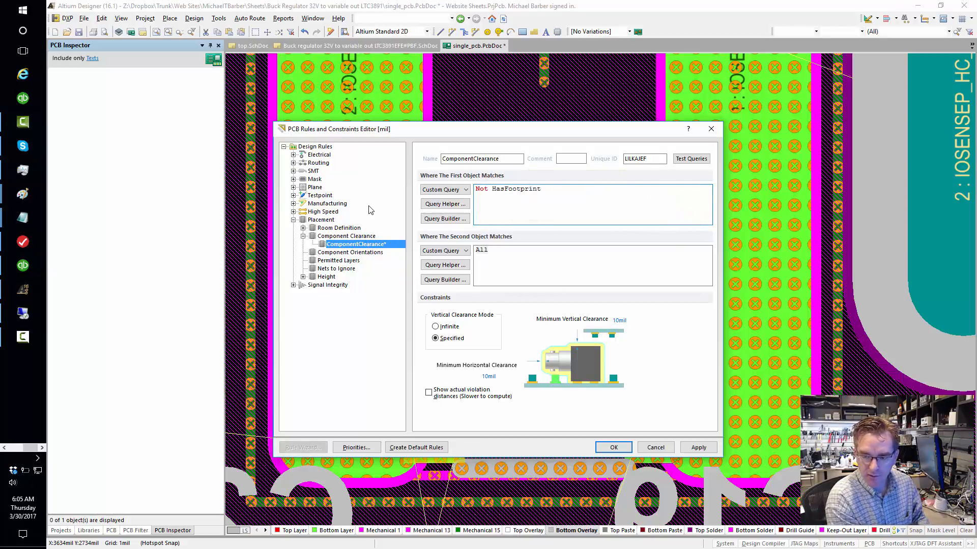
{"action": "type", "text": "('"}
{"action": "key", "text": "ctrl+v"}
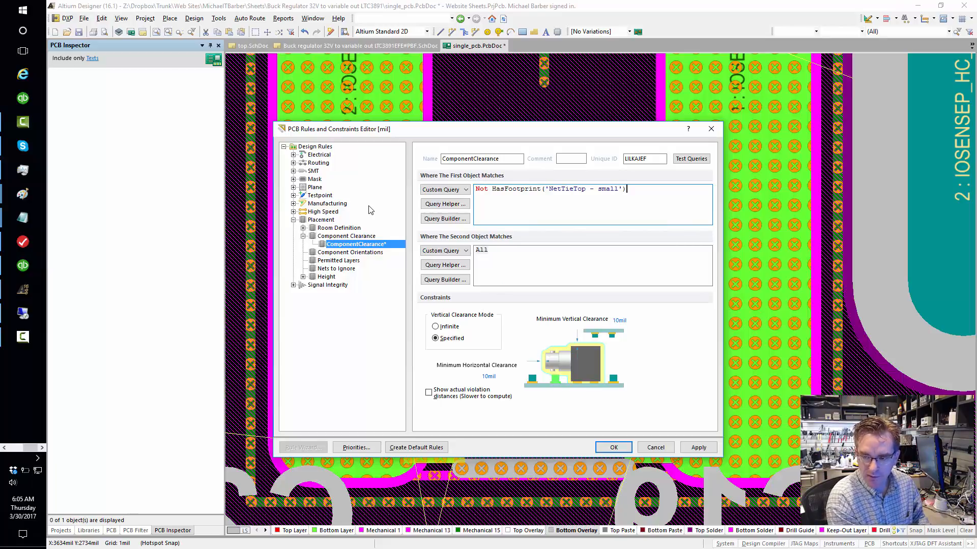
- Copy the query Not HasFootprint('NetTieTop - small') to the rule's second object match and apply the rule changes
{"action": "key", "text": "ctrl+a"}
{"action": "key", "text": "ctrl+c"}
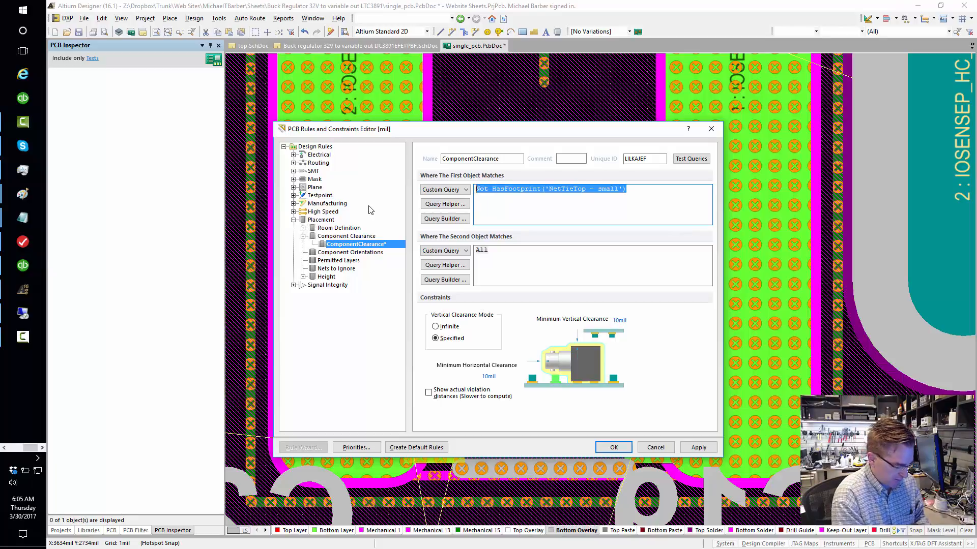
{"action": "key", "text": "Tab"}
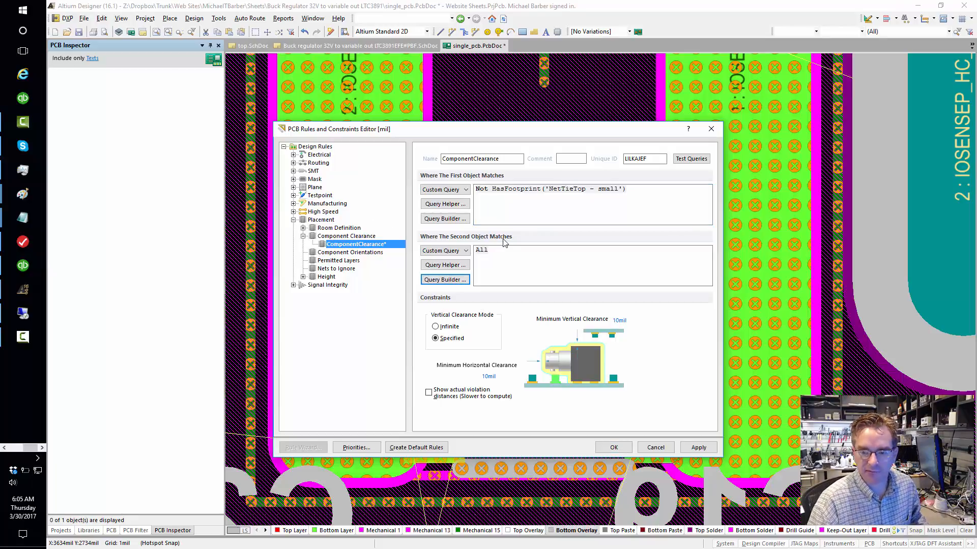
{"action": "left_click", "coordinate": [496, 260]}
{"action": "key", "text": "ctrl+a"}
{"action": "key", "text": "ctrl+v"}
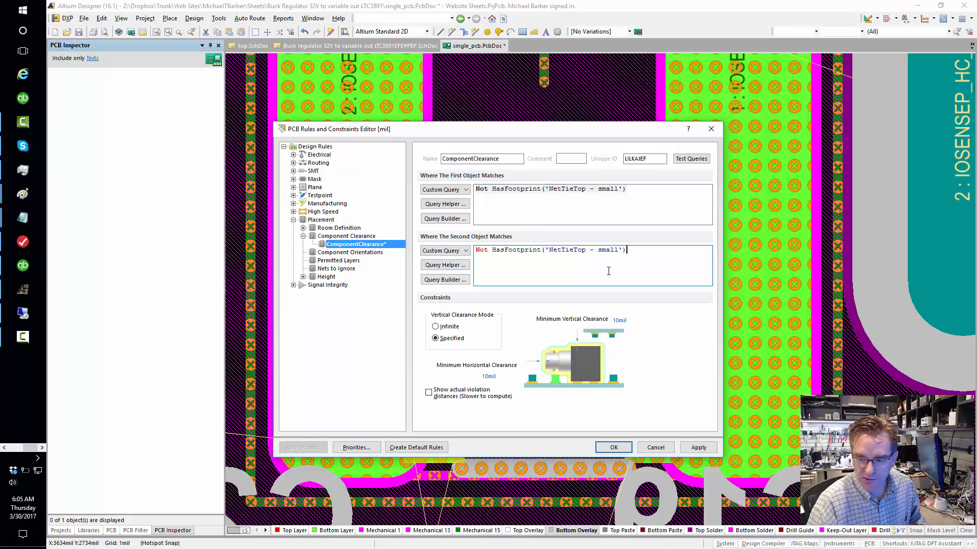
{"action": "left_click", "coordinate": [697, 449]}
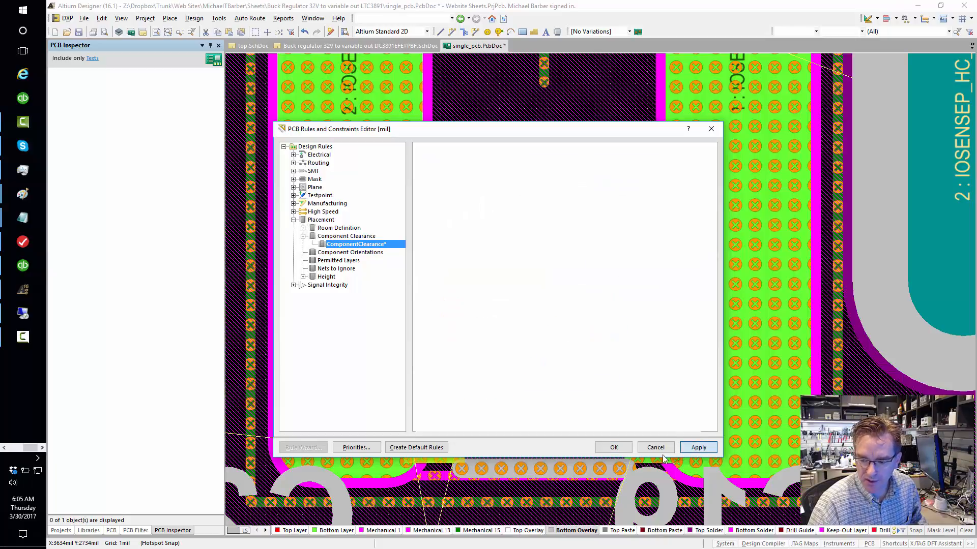
{"action": "left_click", "coordinate": [614, 448]}
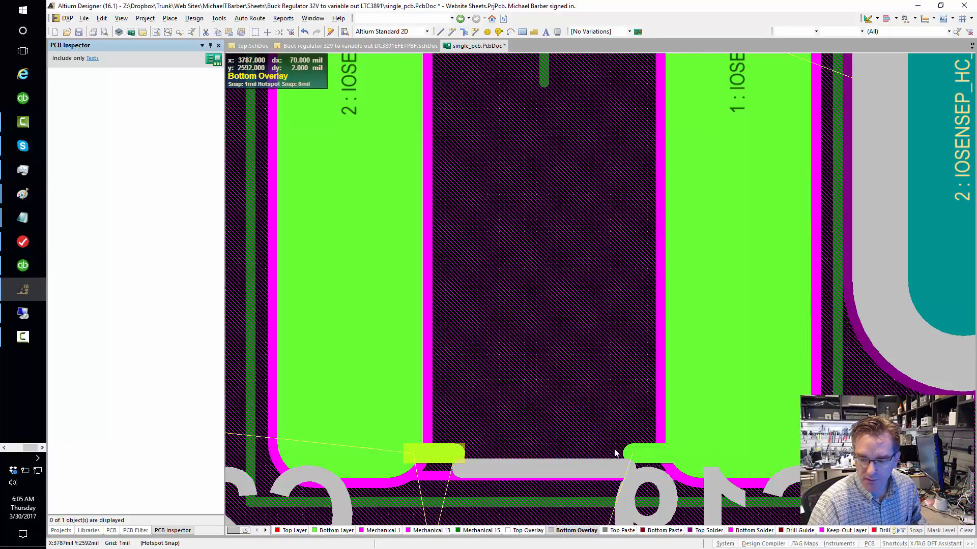
- Examine the net tie, R8 and the surrounding capacitors for remaining component clearance violations
{"action": "right_click_drag", "start_coordinate": [489, 315], "coordinate": [489, 307]}
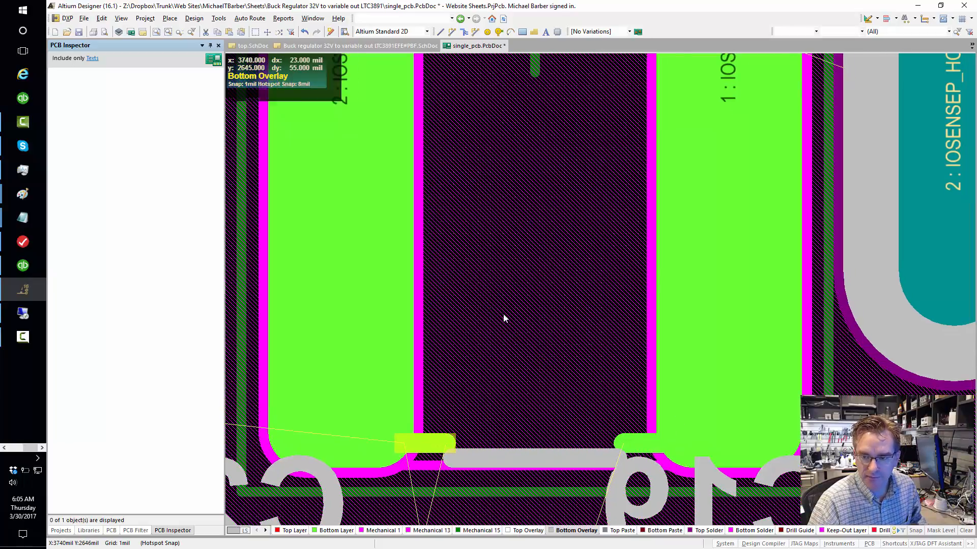
{"action": "scroll", "coordinate": [503, 320], "scroll_direction": "down", "scroll_amount": 3, "text": "ctrl"}
{"action": "right_click_drag", "start_coordinate": [429, 346], "coordinate": [639, 302]}
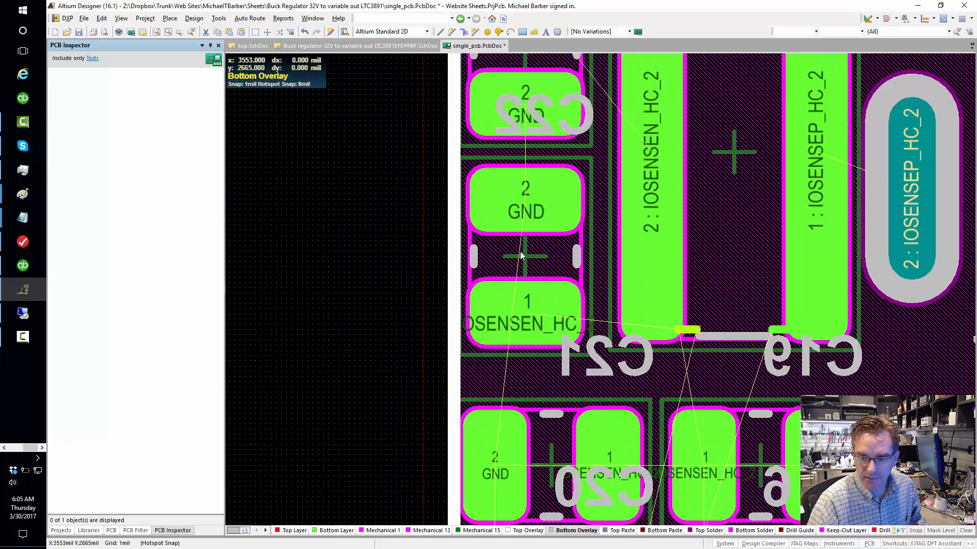
{"action": "mouse_move", "coordinate": [520, 252]}
{"action": "left_mouse_down"}
{"action": "mouse_move", "coordinate": [662, 231]}
{"action": "mouse_move", "coordinate": [560, 263]}
{"action": "mouse_move", "coordinate": [732, 339]}
{"action": "mouse_move", "coordinate": [588, 328]}
{"action": "mouse_move", "coordinate": [526, 256]}
{"action": "left_mouse_up"}
{"action": "right_click_drag", "start_coordinate": [700, 349], "coordinate": [465, 349]}
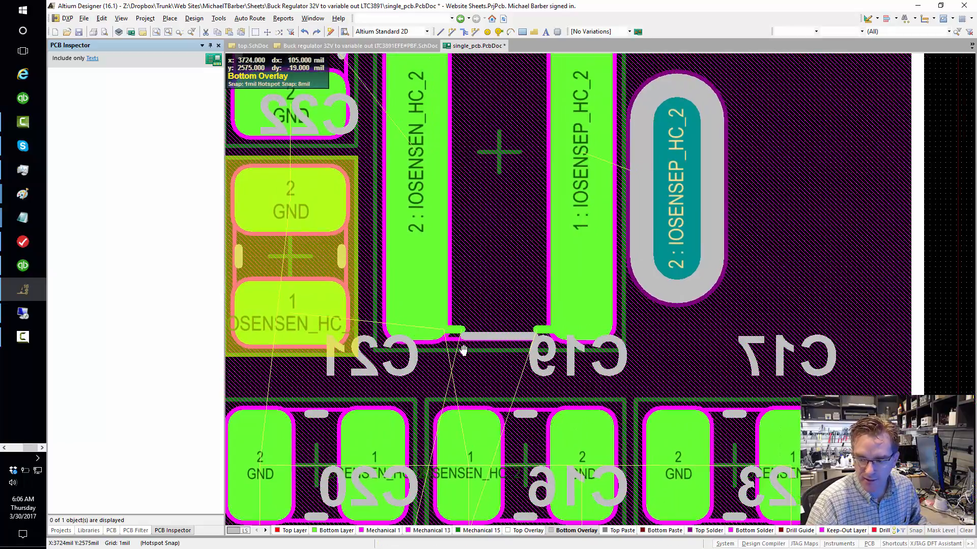
{"action": "right_click_drag", "start_coordinate": [333, 353], "coordinate": [447, 257]}
{"action": "scroll", "coordinate": [393, 388], "scroll_direction": "down", "scroll_amount": 2, "text": "ctrl"}
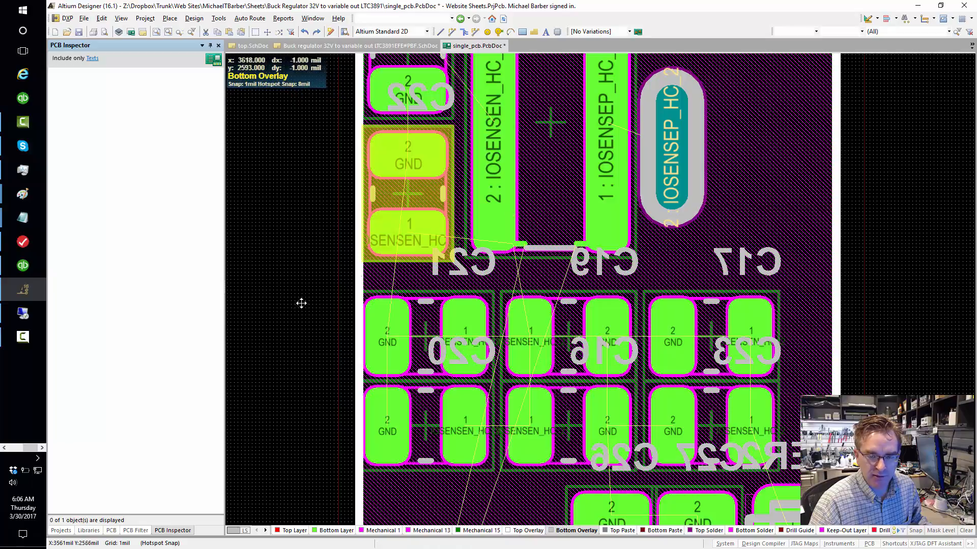
{"action": "right_click_drag", "start_coordinate": [335, 315], "coordinate": [412, 436]}
{"action": "scroll", "coordinate": [435, 388], "scroll_direction": "down", "scroll_amount": 1, "text": "ctrl"}
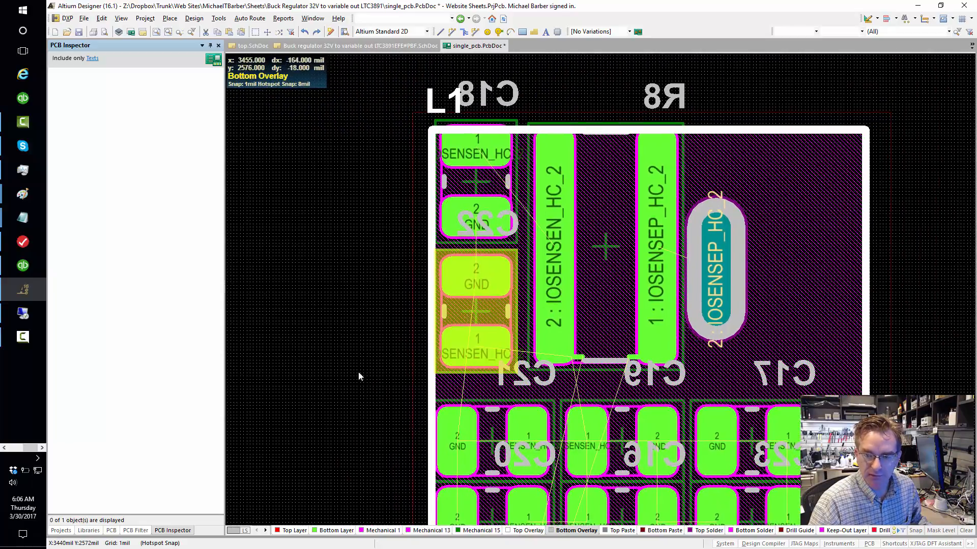